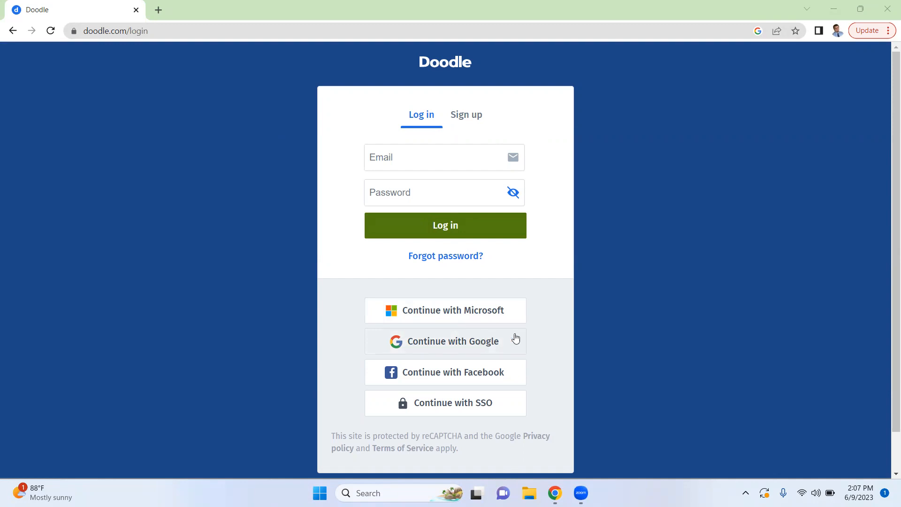
Log in to Doodle with the Google account and accept all privacy and cookie purposes
click(502, 348)
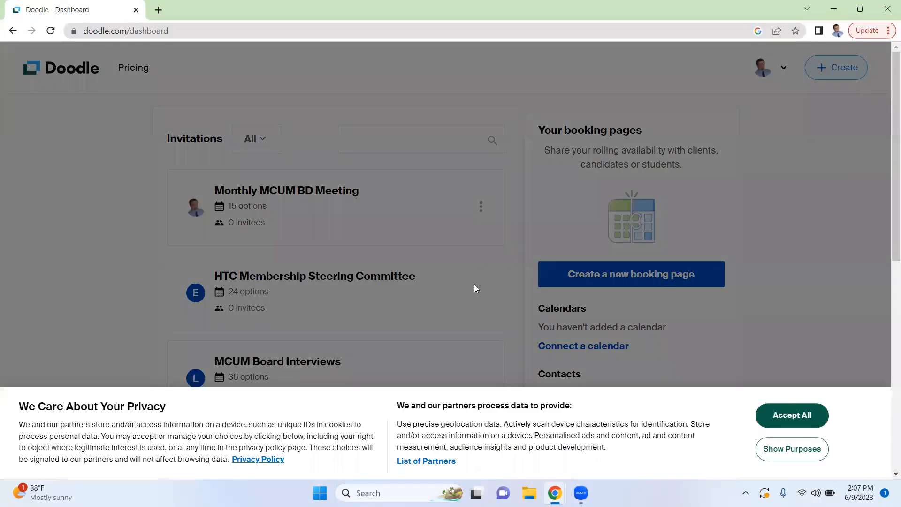
click(786, 427)
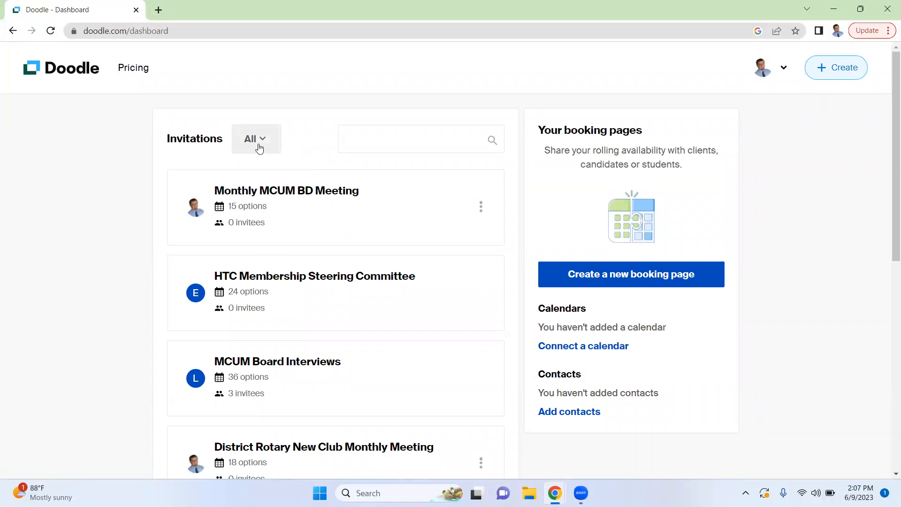
click(344, 142)
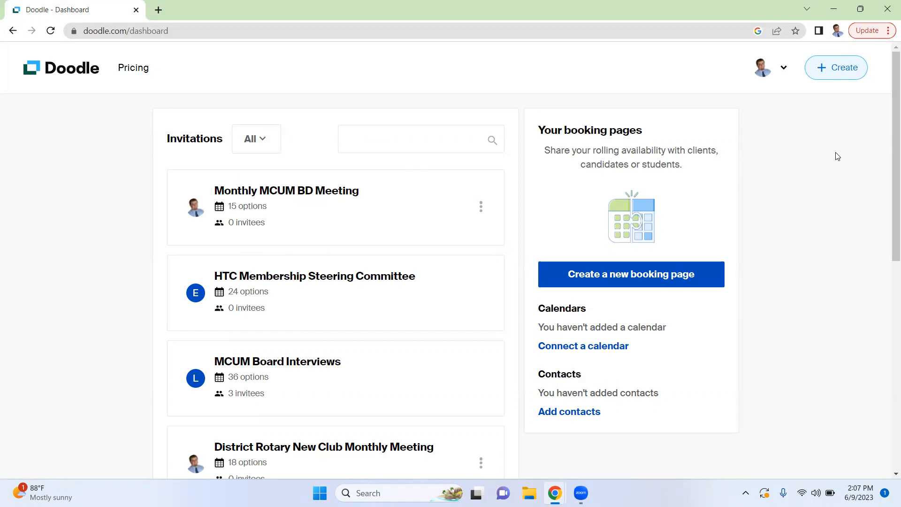
Start creating a new group poll
click(841, 69)
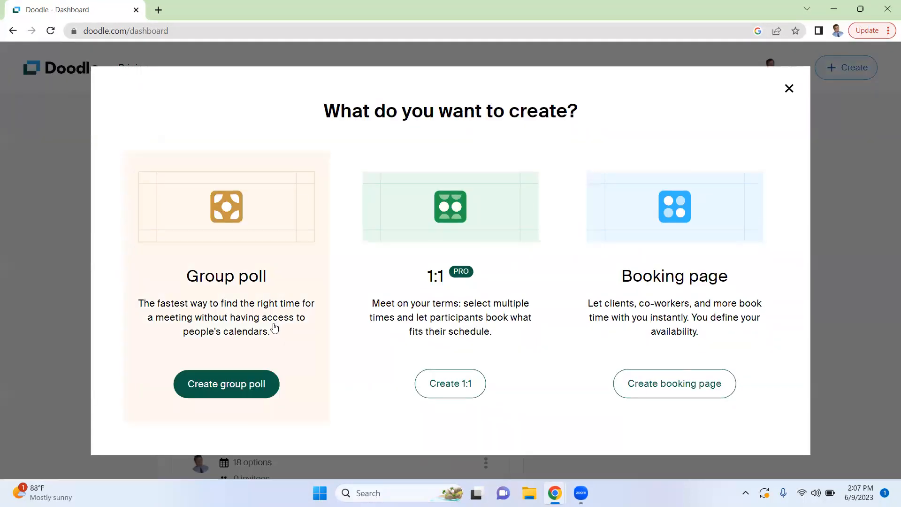
click(205, 382)
click(232, 384)
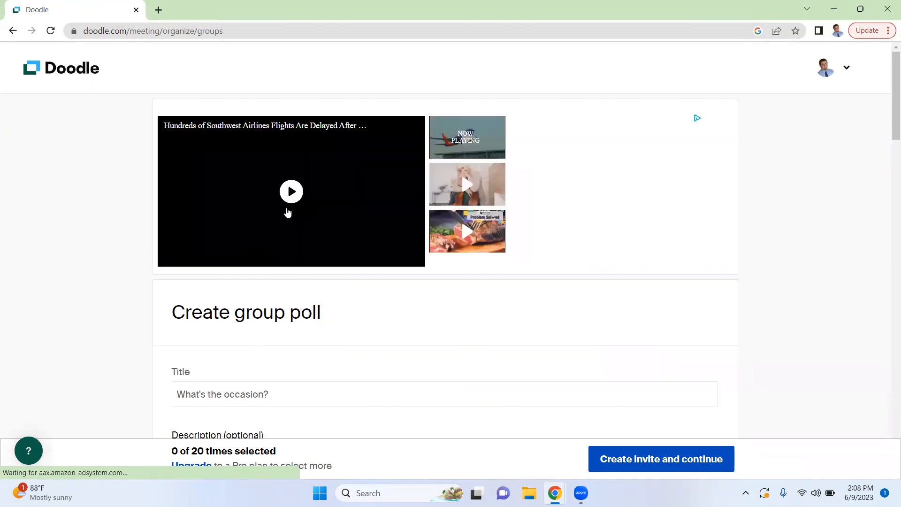
Title the group poll "XYZ Committee Monthly Meeting Times"
scroll(340, 286, down, 1)
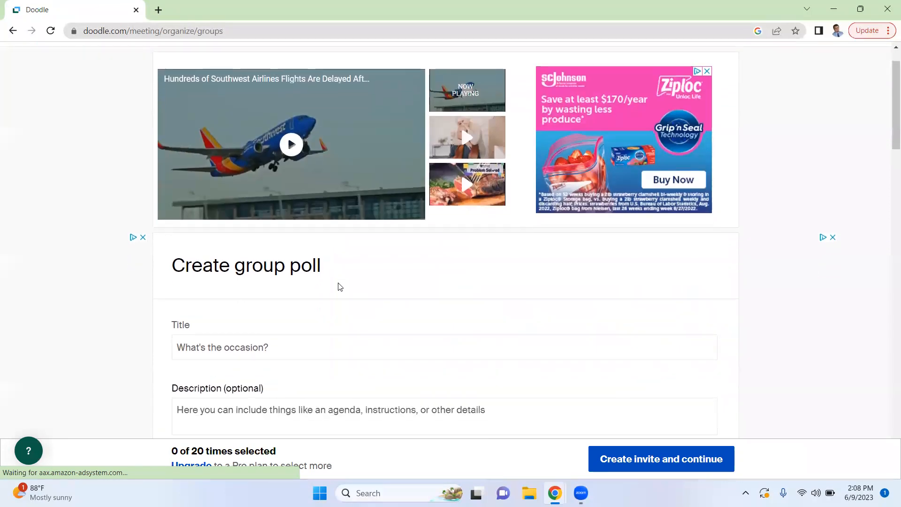
scroll(340, 286, down, 2)
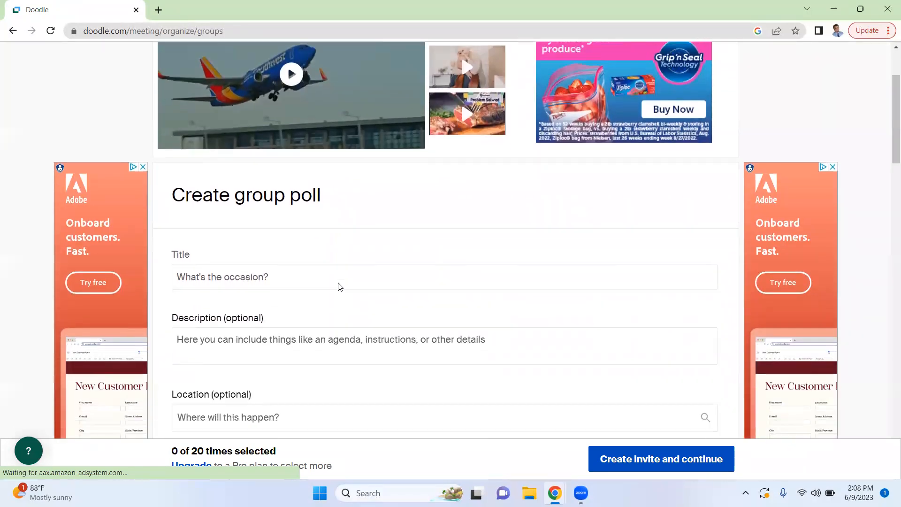
click(218, 254)
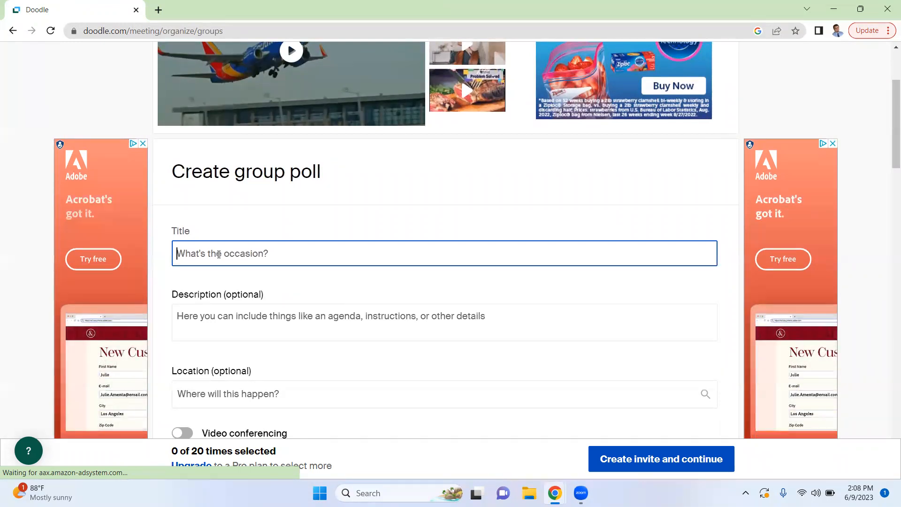
text(X)
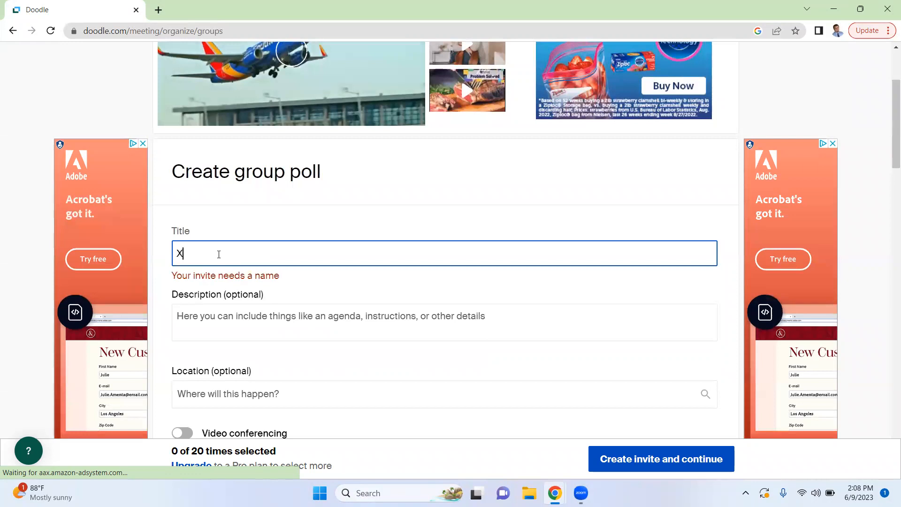
text(YZ Comittee)
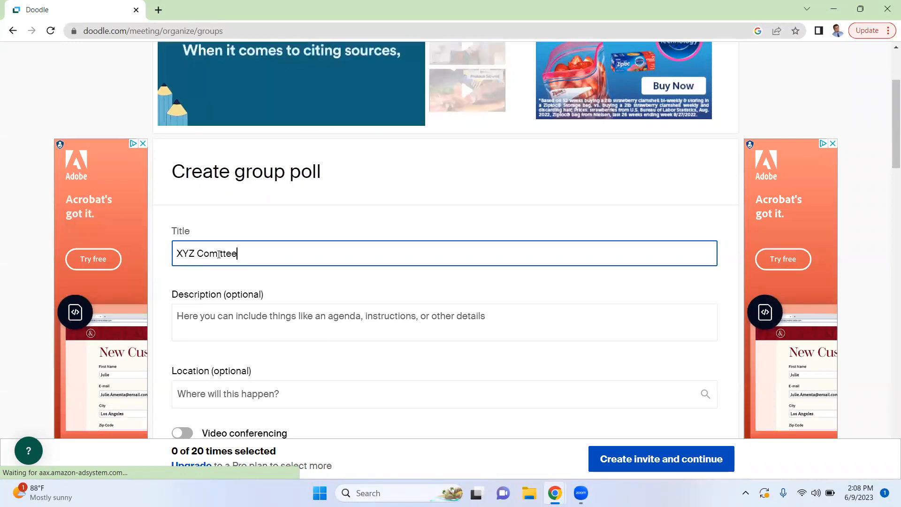
key(Left)
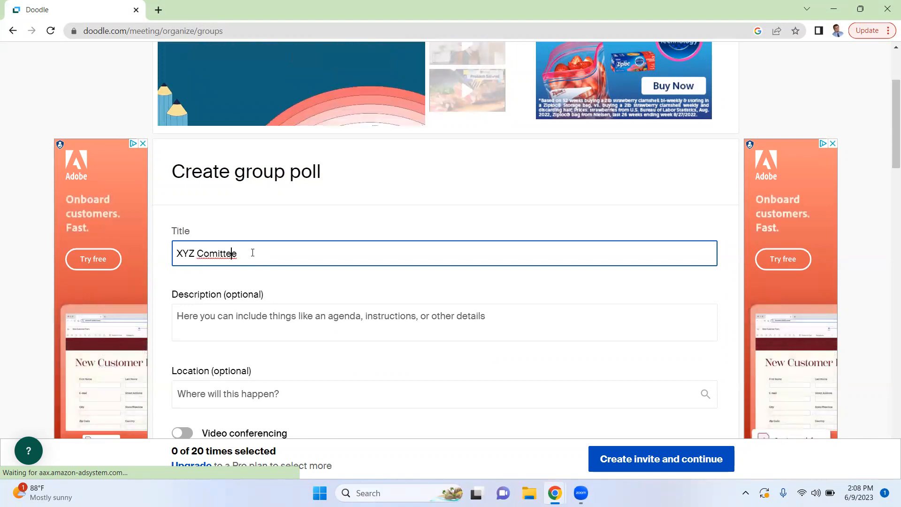
key(Left)
key(Left)
key(Left)
key(Left)
text(mittee )
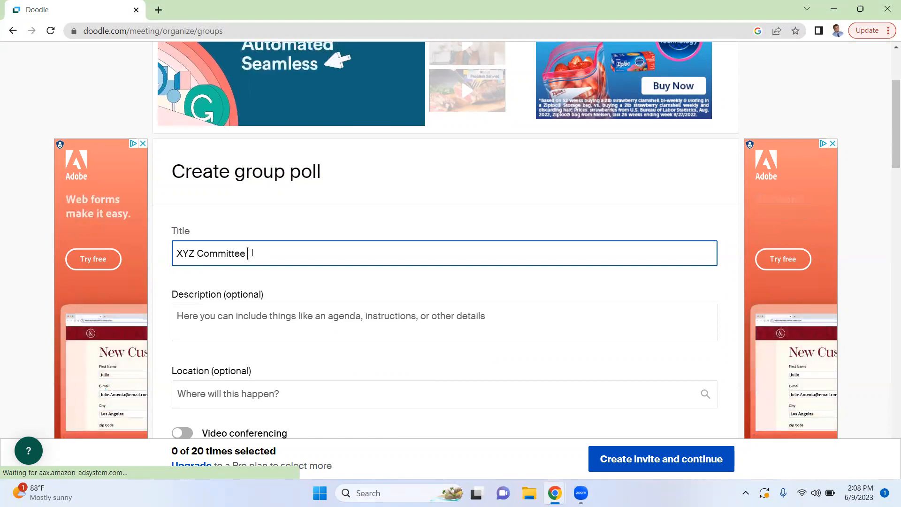
text(Monthly Meeting Times)
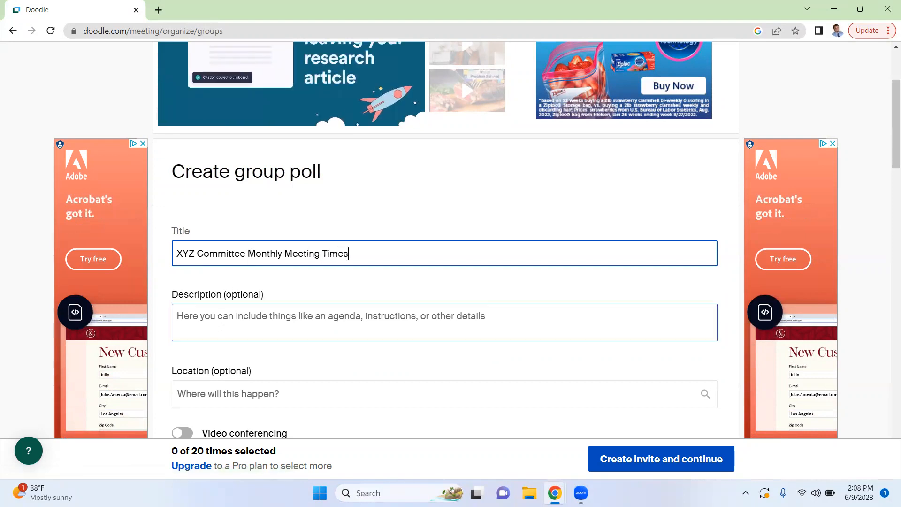
Begin the description with "This is going to be the day of the week and time that our committee meets each week. Remember this"
click(220, 328)
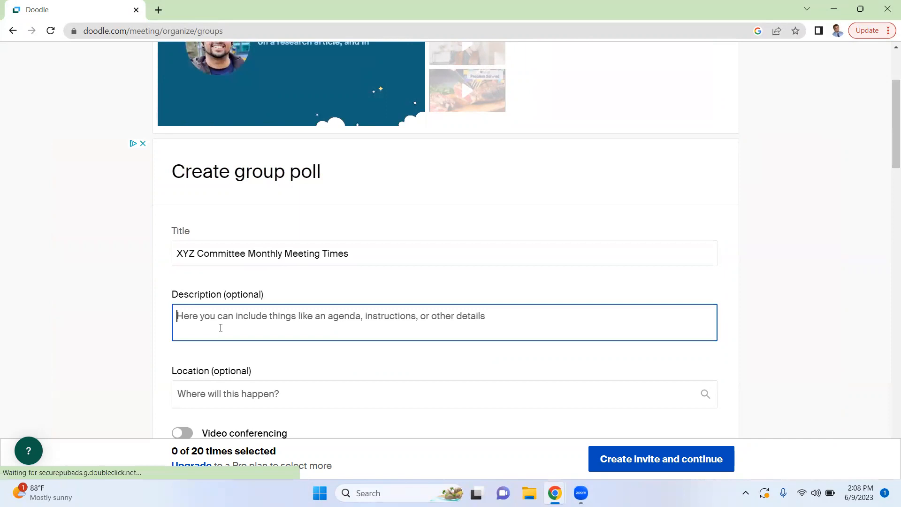
text(This)
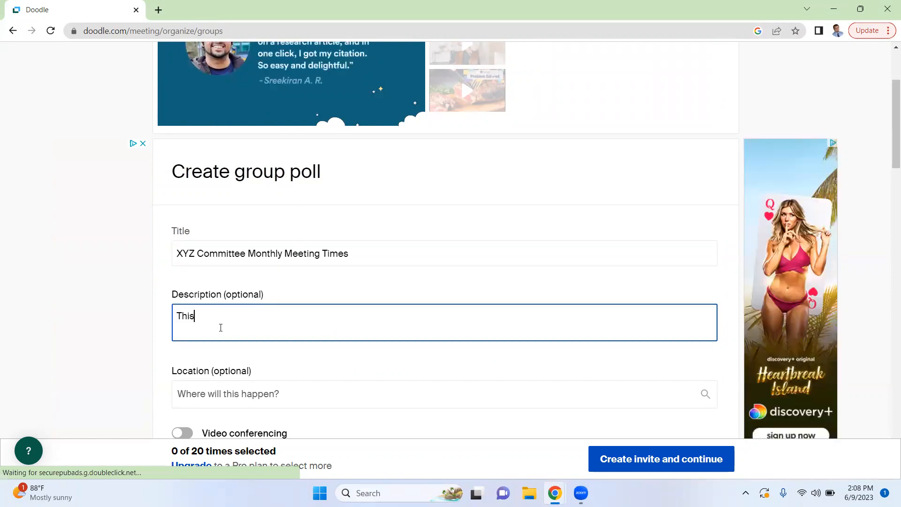
text( is going t)
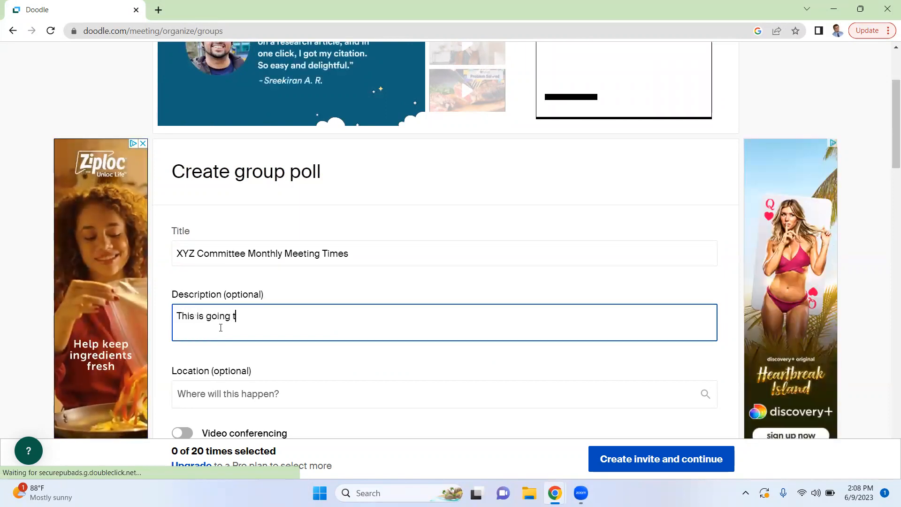
text(o be the da)
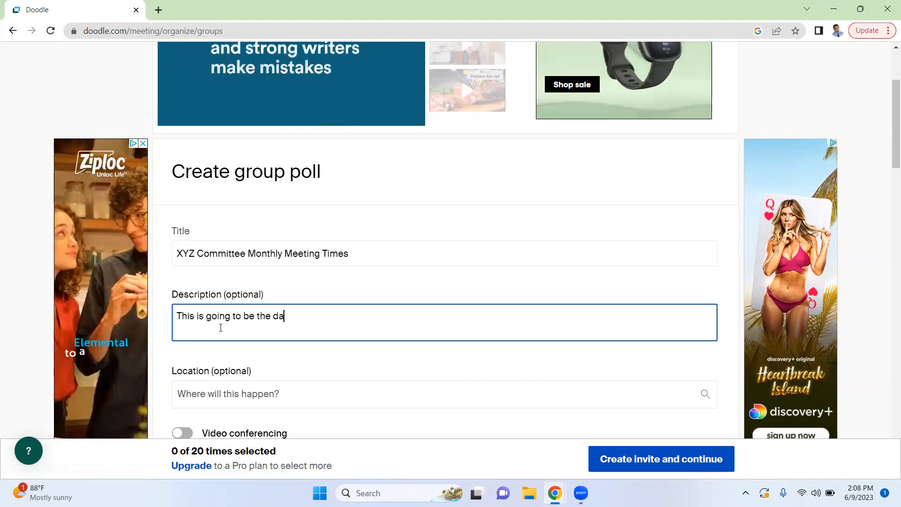
text(y of the week and )
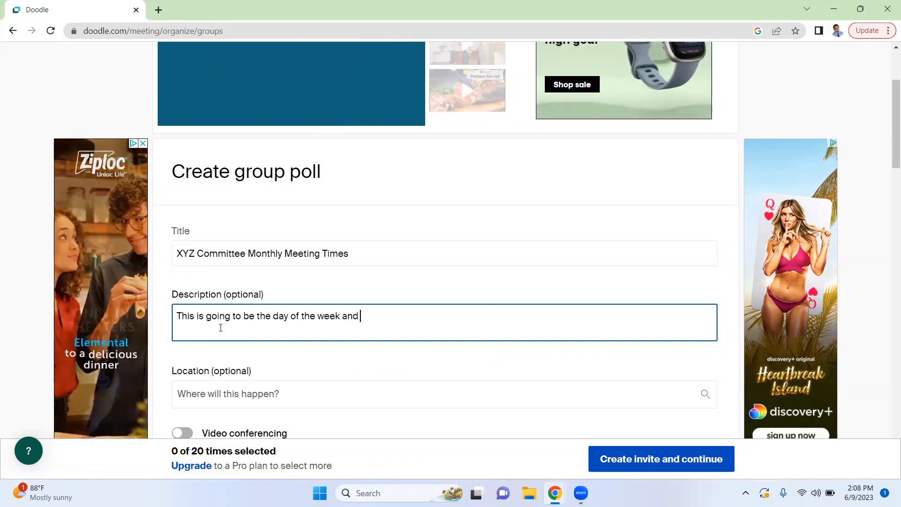
text(time that our committee meet)
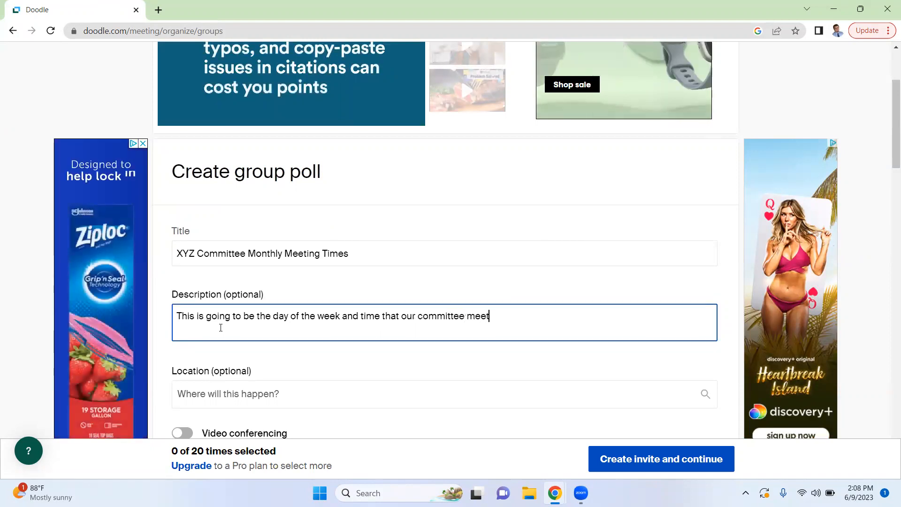
text(s each week. Remember)
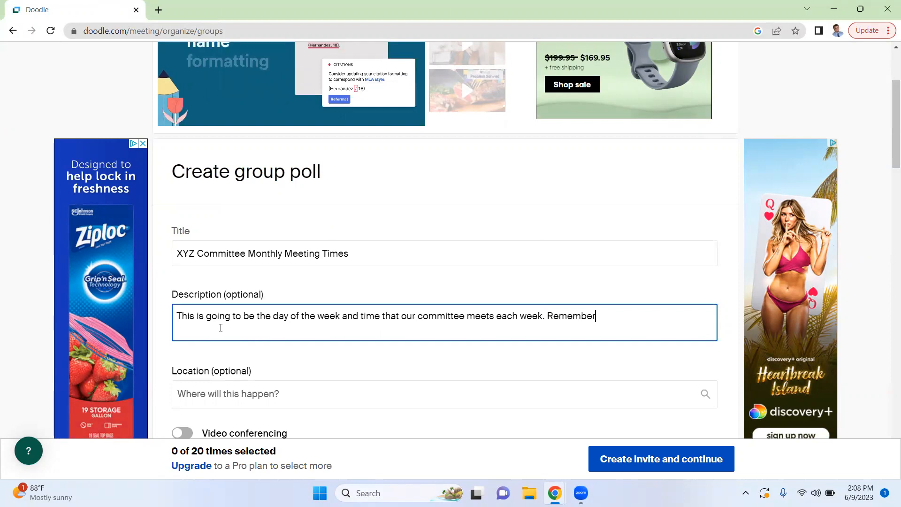
text( this committee always )
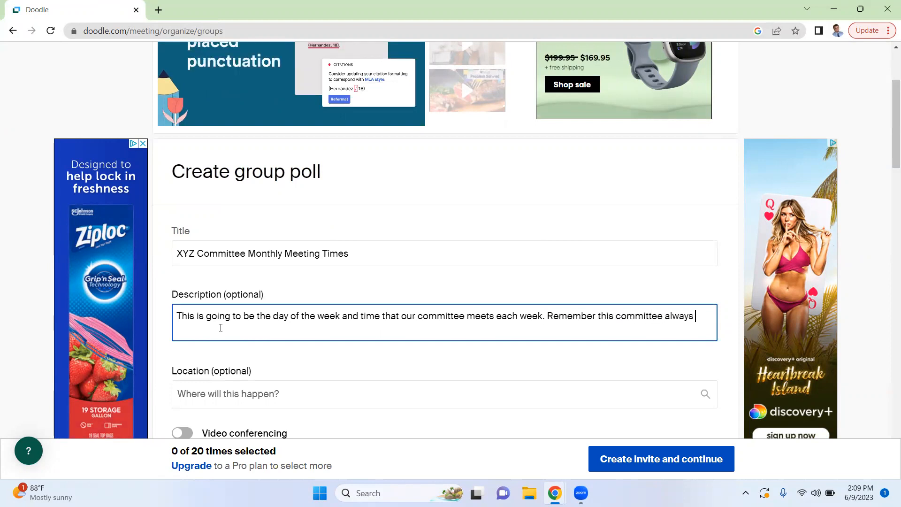
text(meets the 2nd )
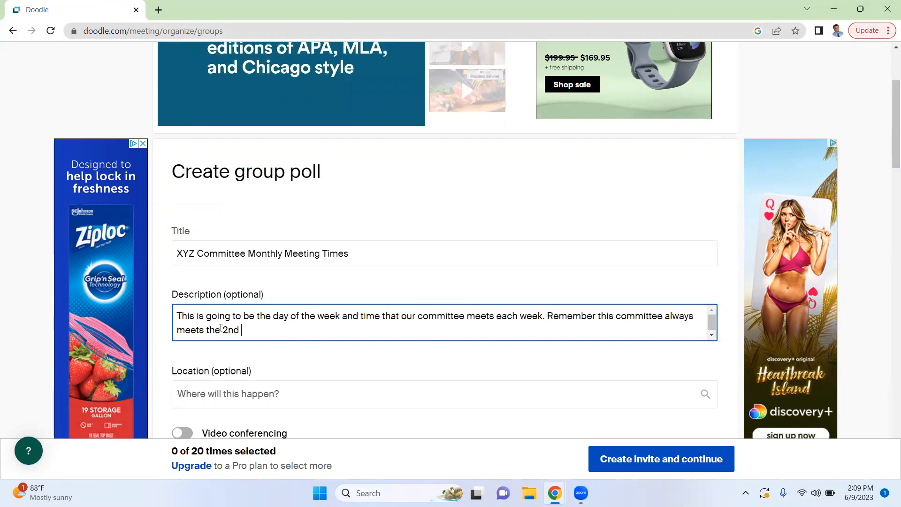
text(week of the mon)
Finish the description with "committee always meets the 2nd week of the month."
key(BackSpace)
key(BackSpace)
key(BackSpace)
text(mon)
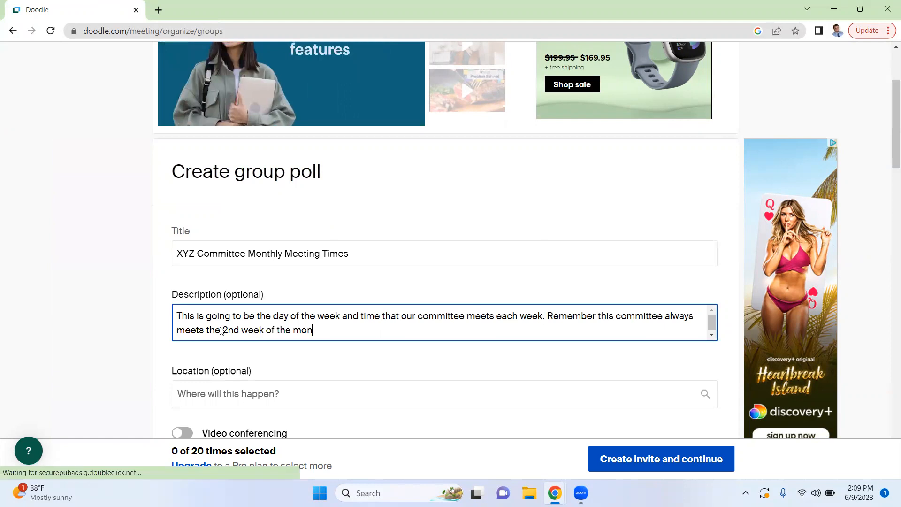
text(th.)
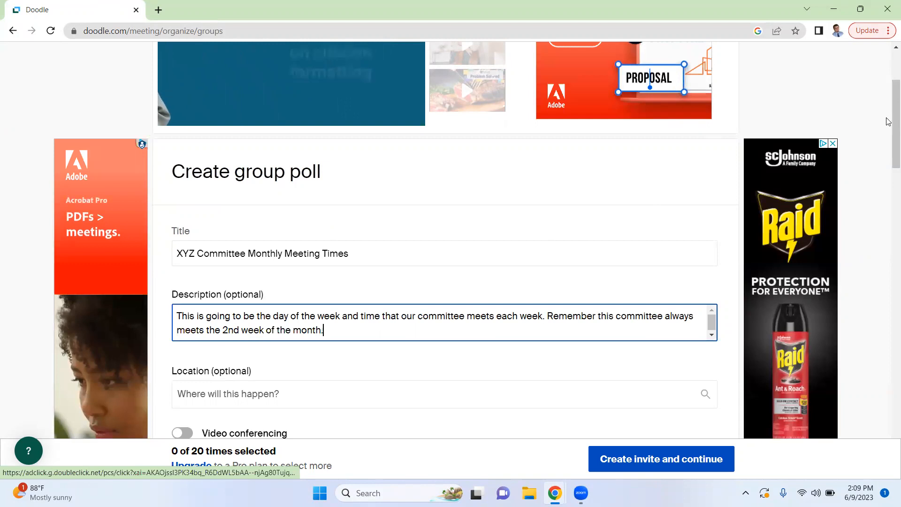
Set the poll's location to "Zoom"
scroll(889, 141, down, 4)
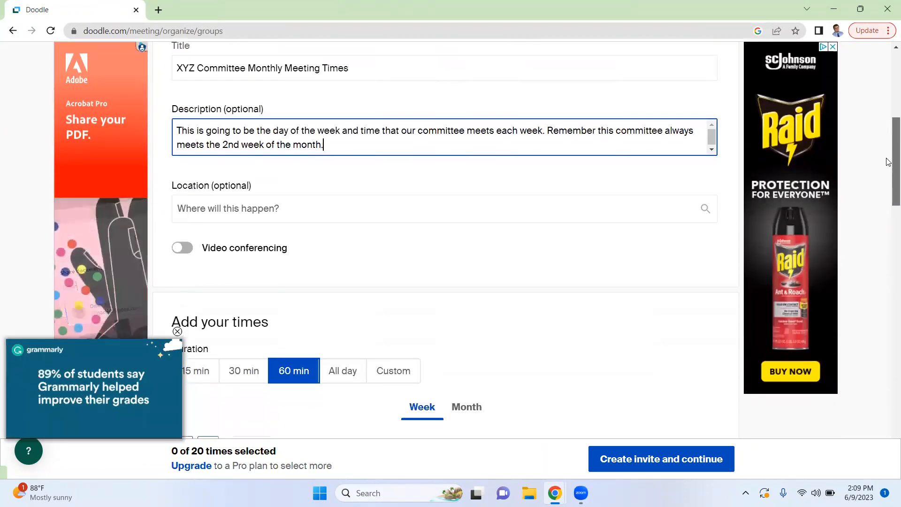
scroll(888, 161, down, 1)
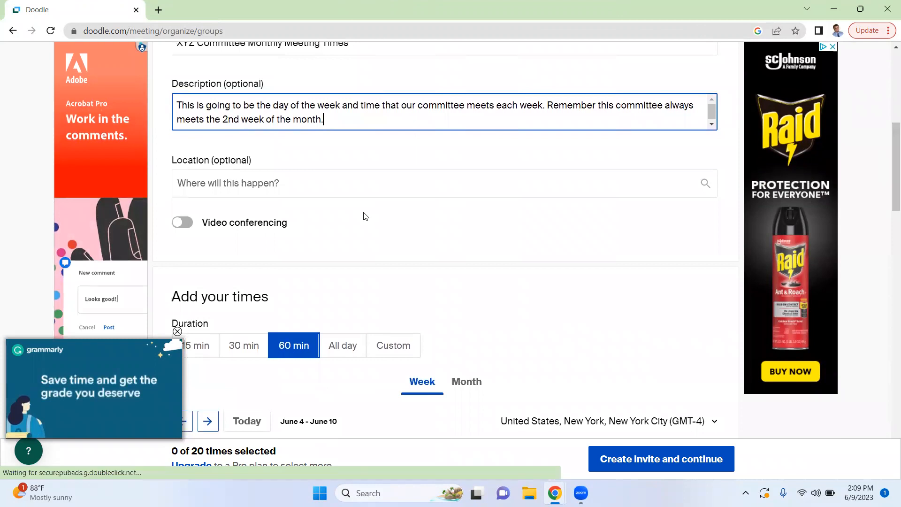
click(233, 192)
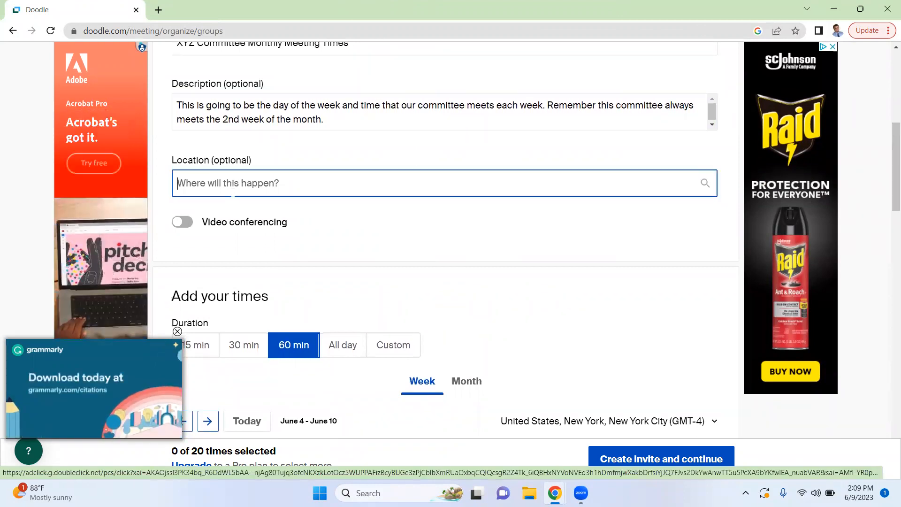
text(Zoom)
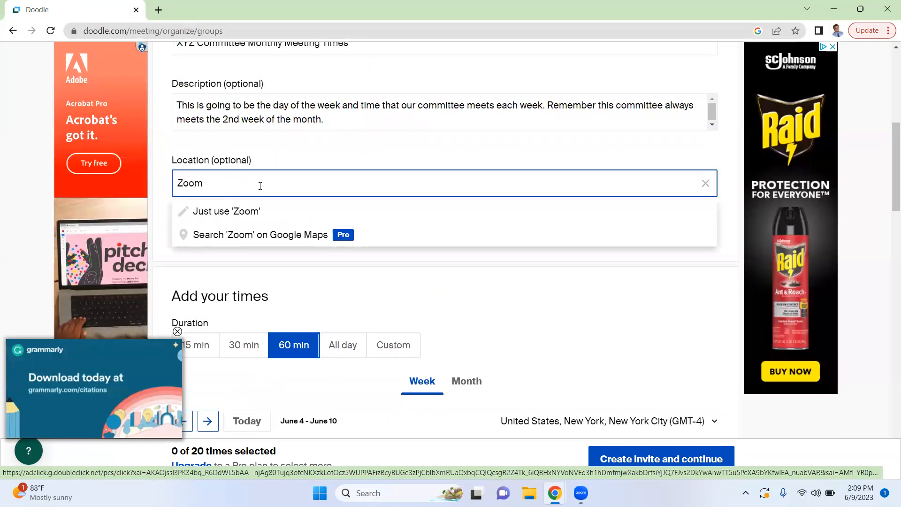
click(328, 160)
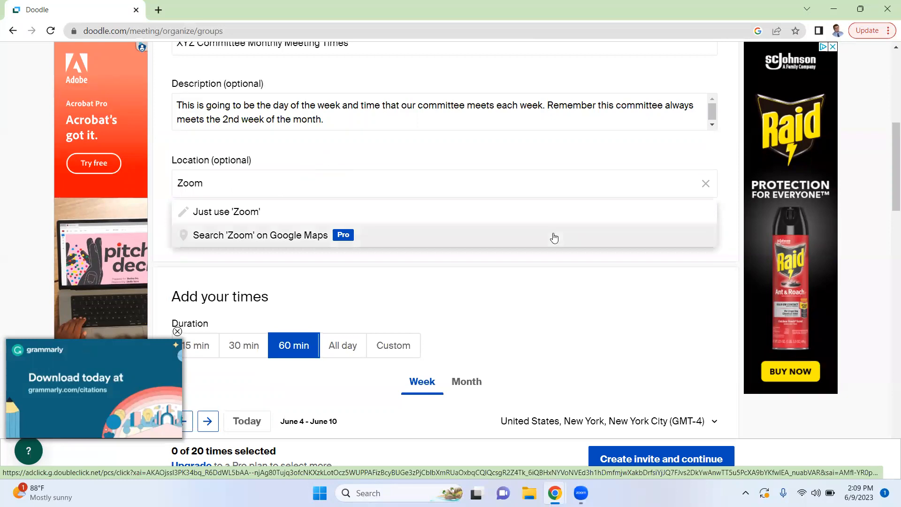
Go to the poll form's section for adding meeting times
drag(888, 167, 889, 208)
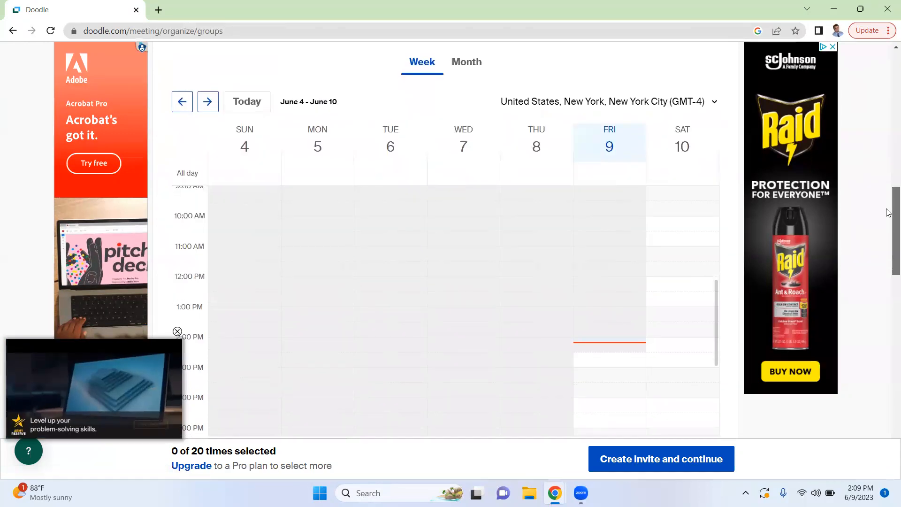
drag(889, 191, 888, 193)
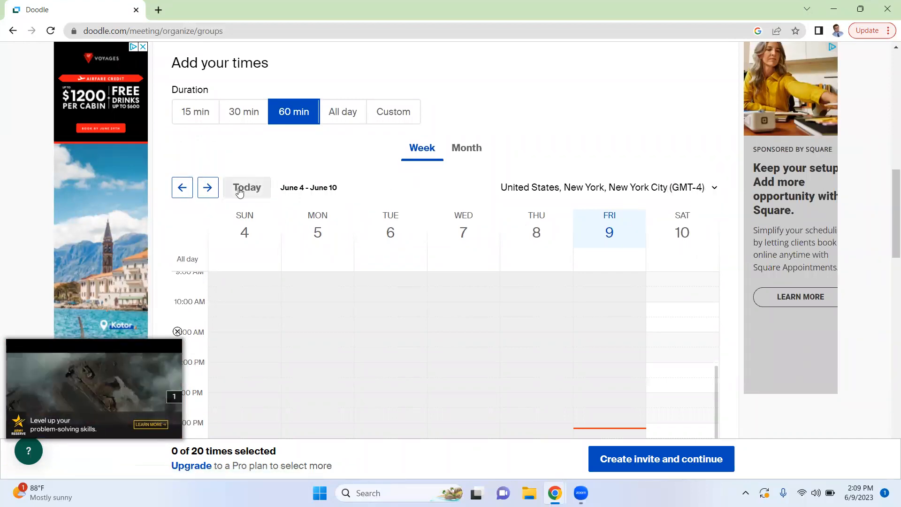
click(855, 493)
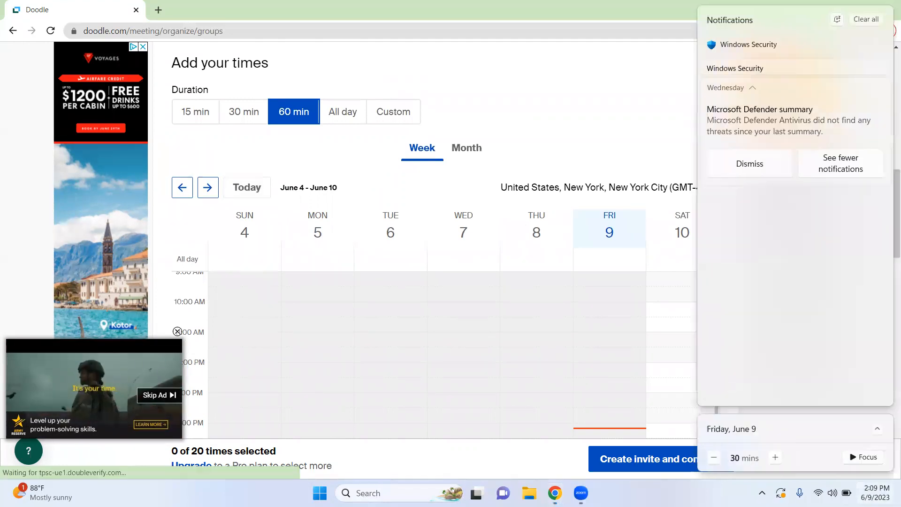
click(868, 493)
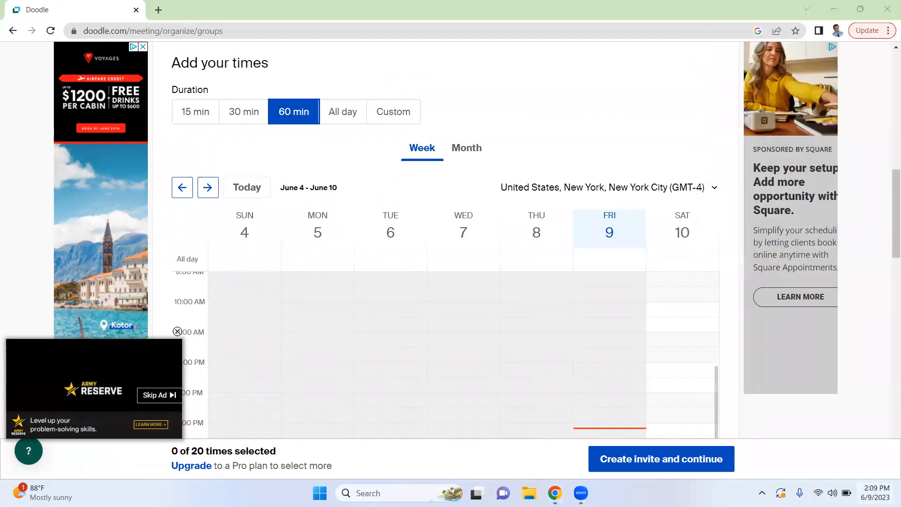
click(873, 493)
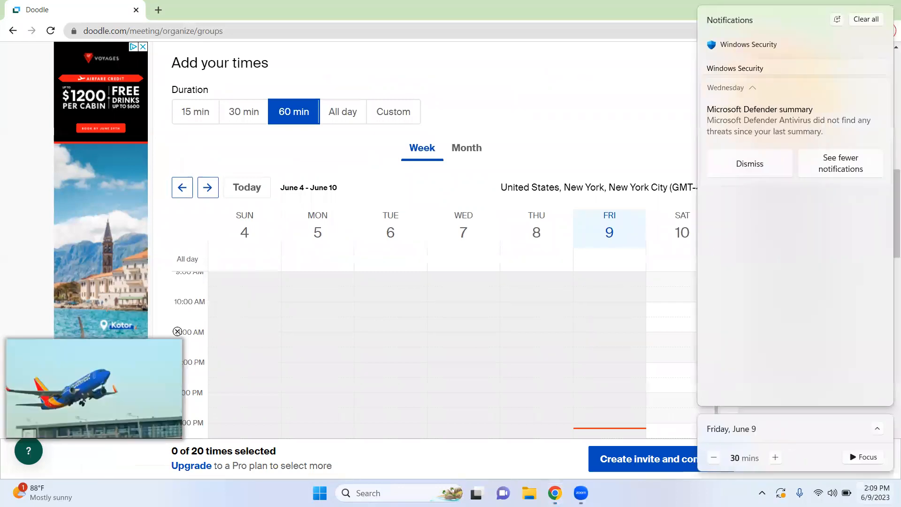
click(873, 493)
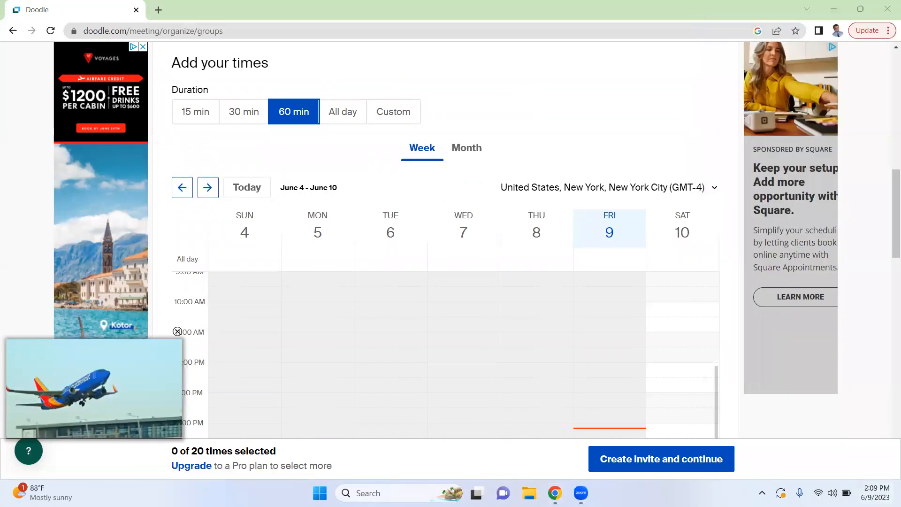
click(873, 493)
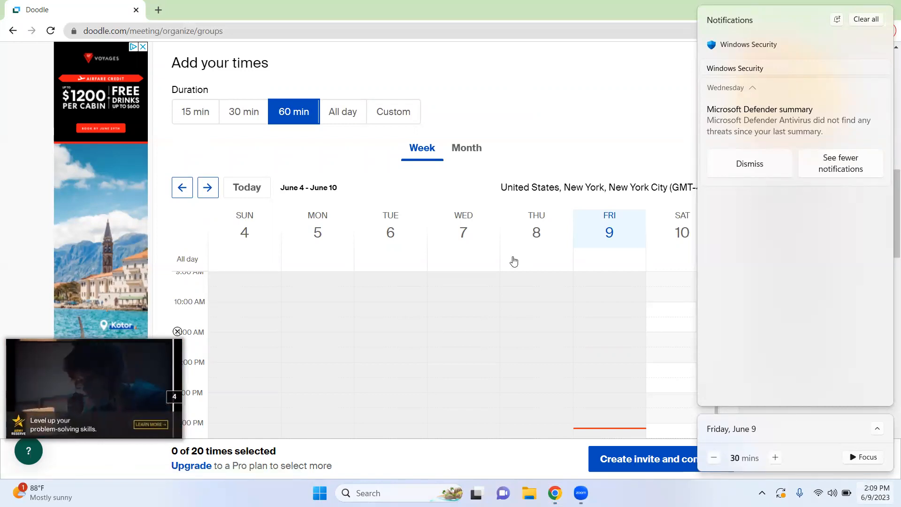
click(533, 165)
click(478, 147)
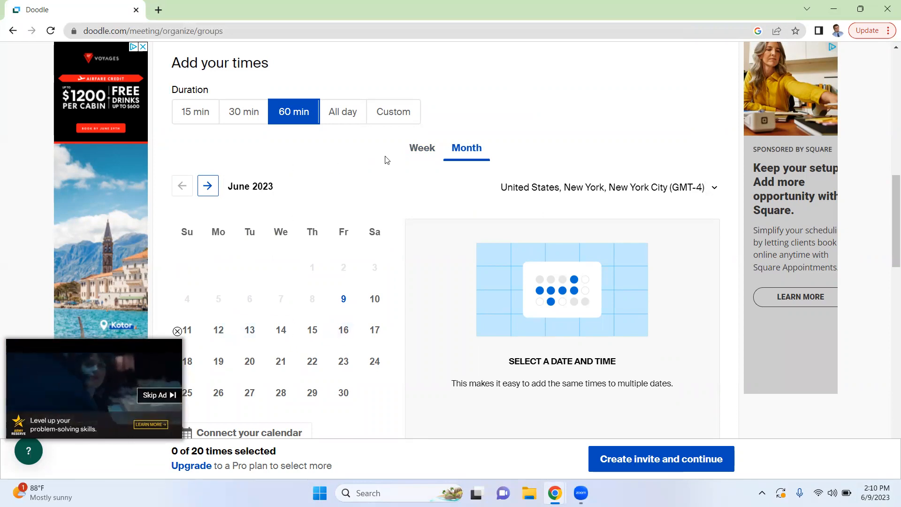
click(419, 155)
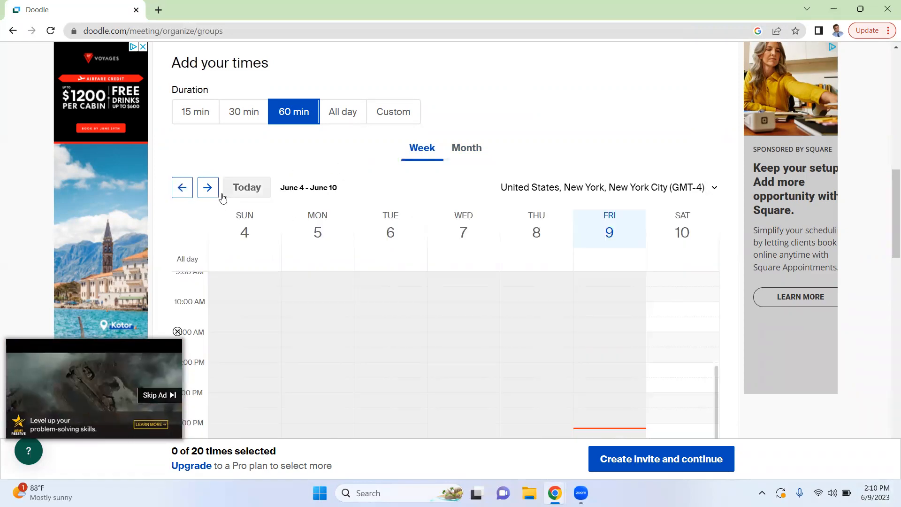
Offer 10-11 AM slots on Monday 12, Tuesday 13, Wednesday 14 and Friday 16 in the June 11 - June 17 week
click(206, 186)
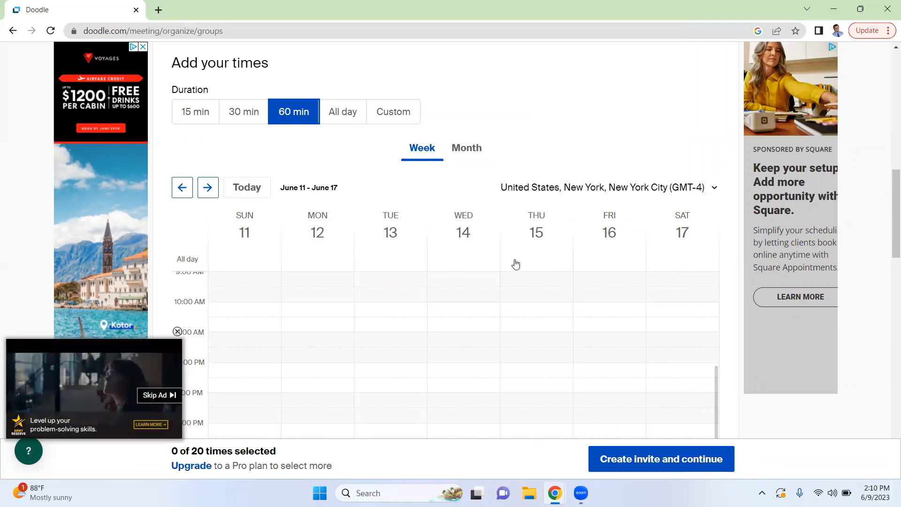
click(324, 309)
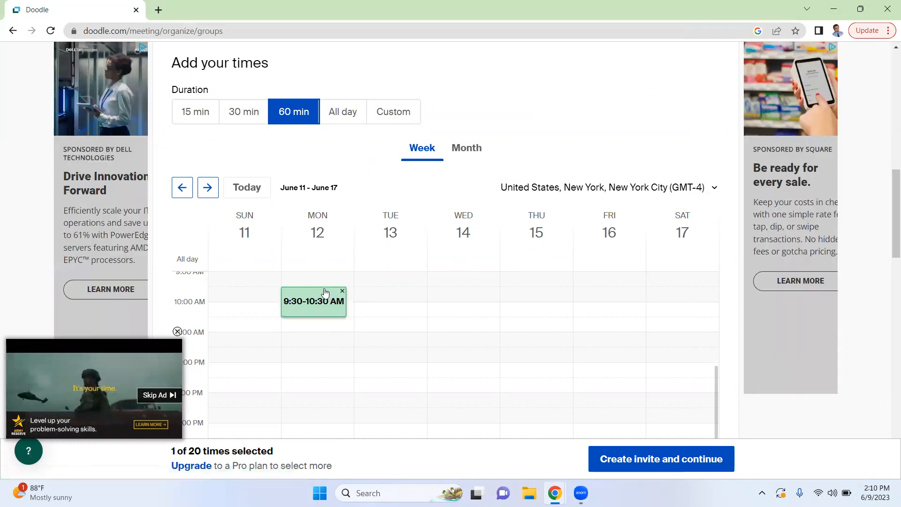
mouse_move(325, 304)
mouse_down()
mouse_move(325, 316)
mouse_move(325, 300)
mouse_move(332, 312)
mouse_up()
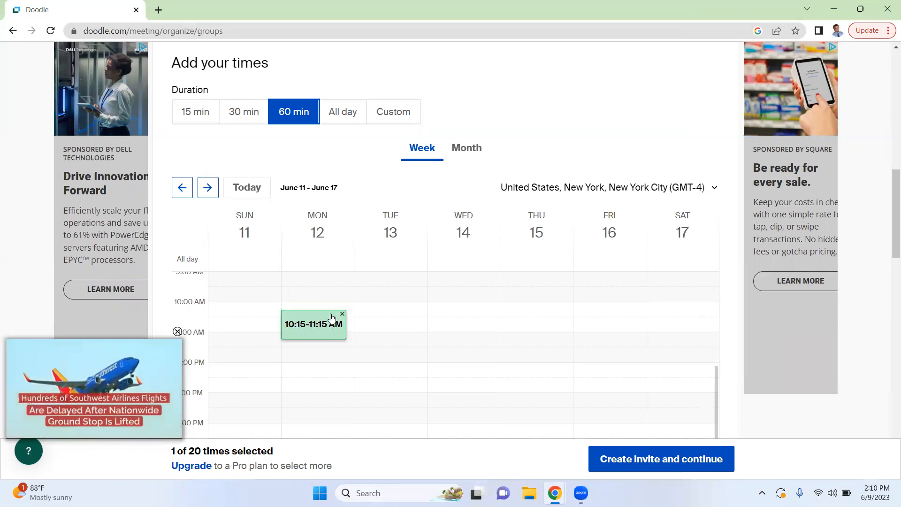
drag(331, 315, 332, 313)
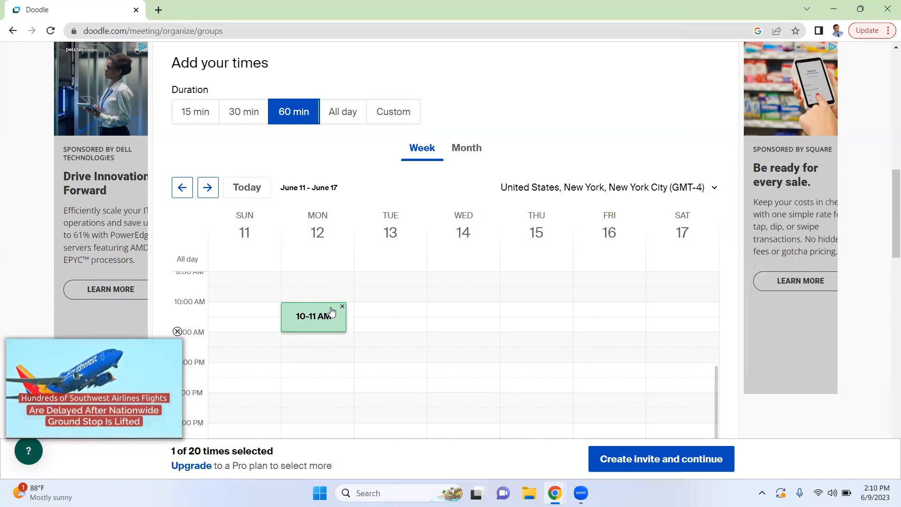
click(373, 314)
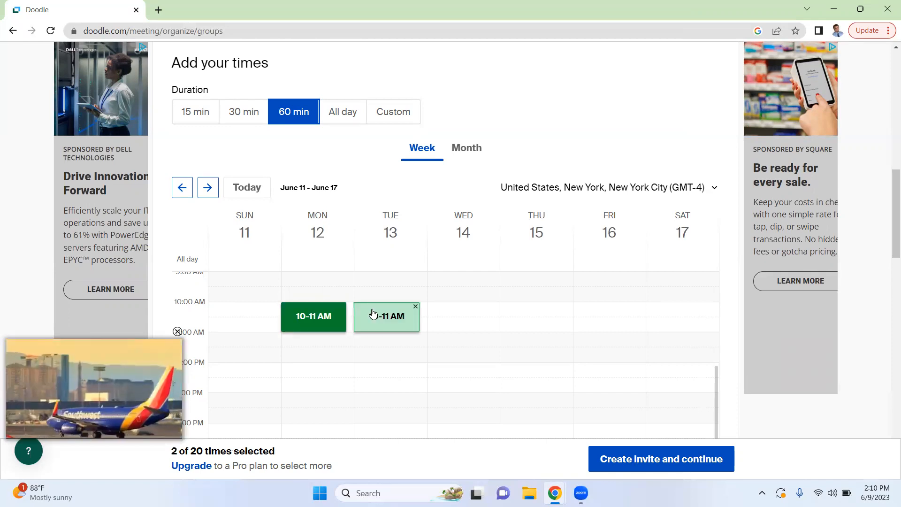
click(464, 310)
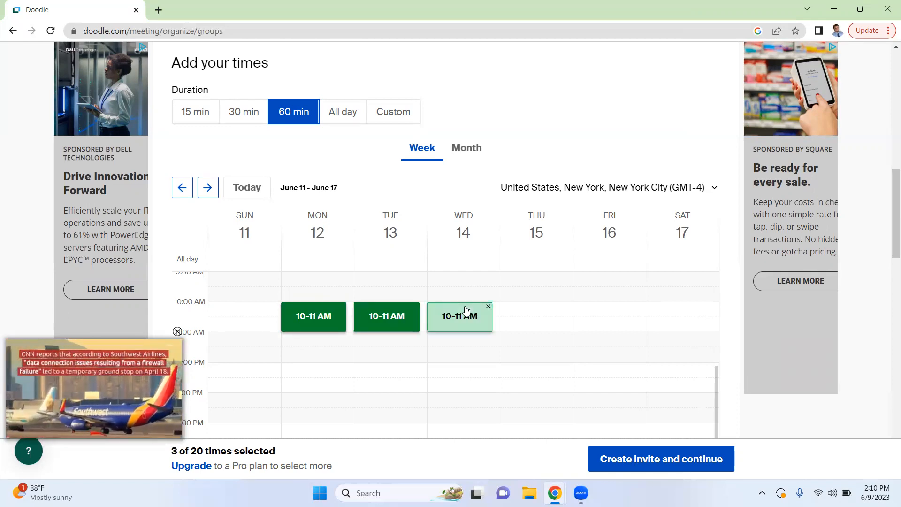
click(624, 315)
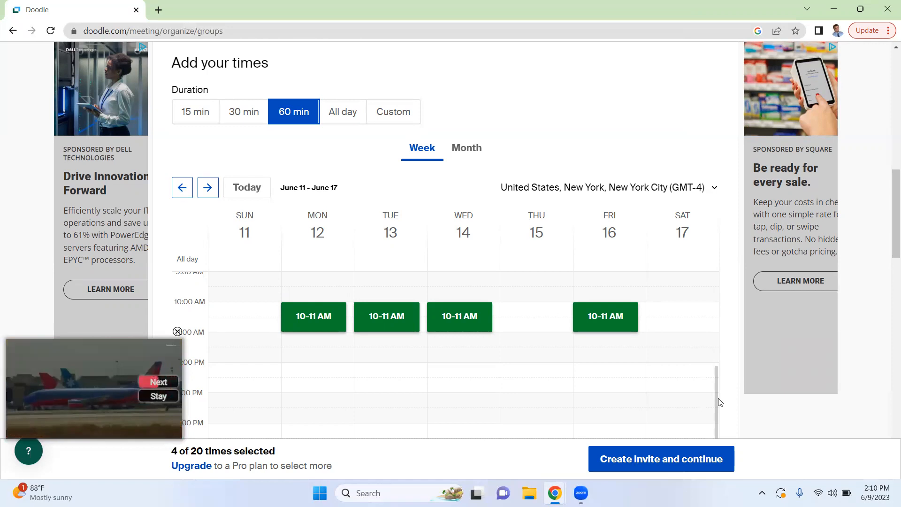
Add 12-1 PM slots on Monday 12, Wednesday 14 and Friday 16 June
drag(889, 213, 889, 250)
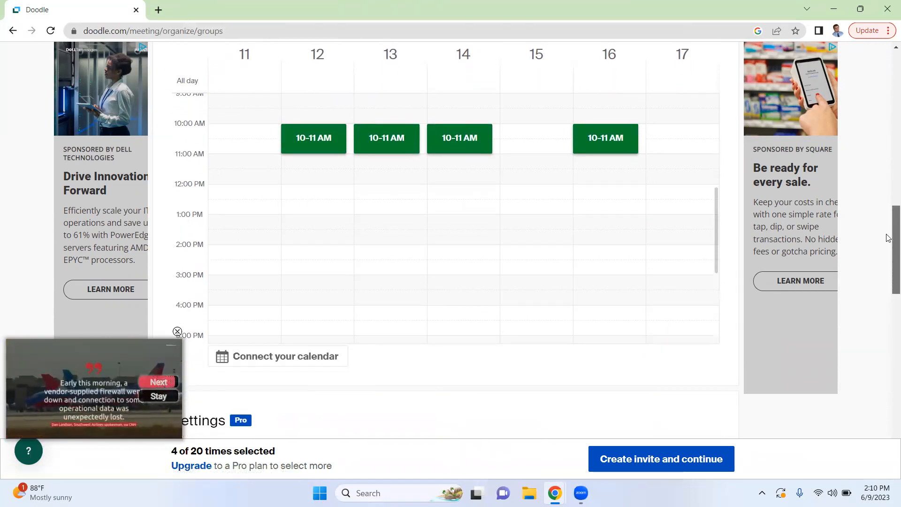
click(318, 194)
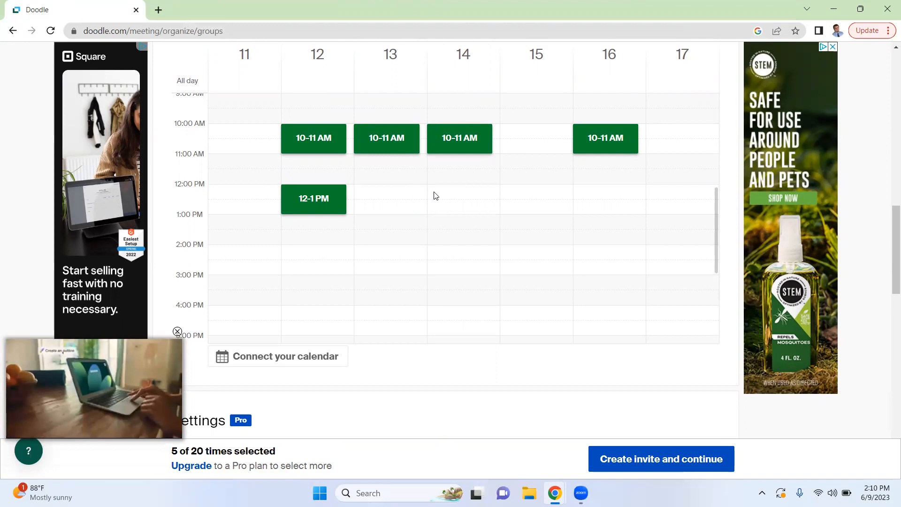
click(459, 195)
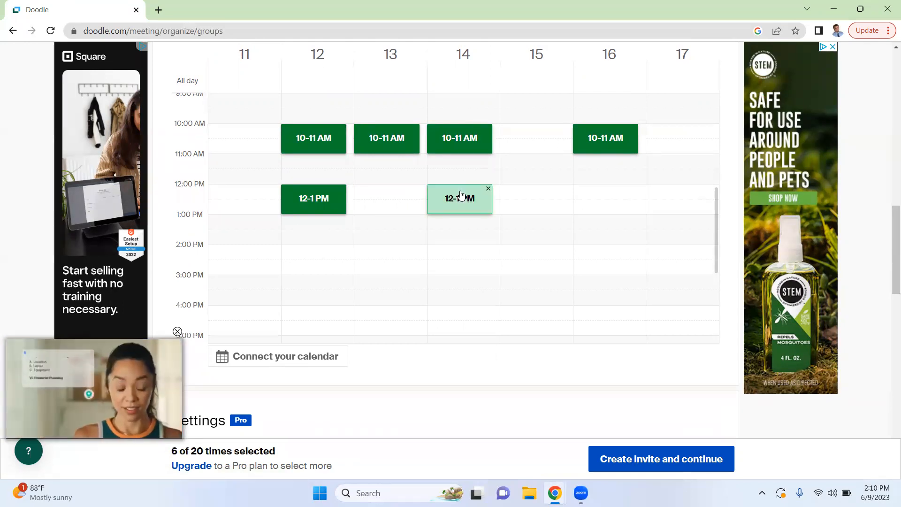
click(601, 196)
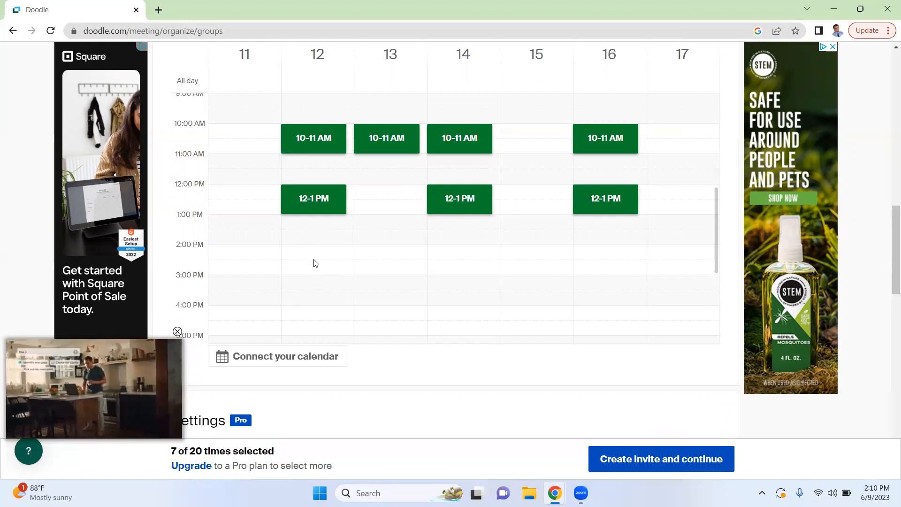
Add 2:30-3:30 PM slots on Monday 12, Tuesday 13, Wednesday 14 and Friday 16 June
click(321, 268)
click(392, 273)
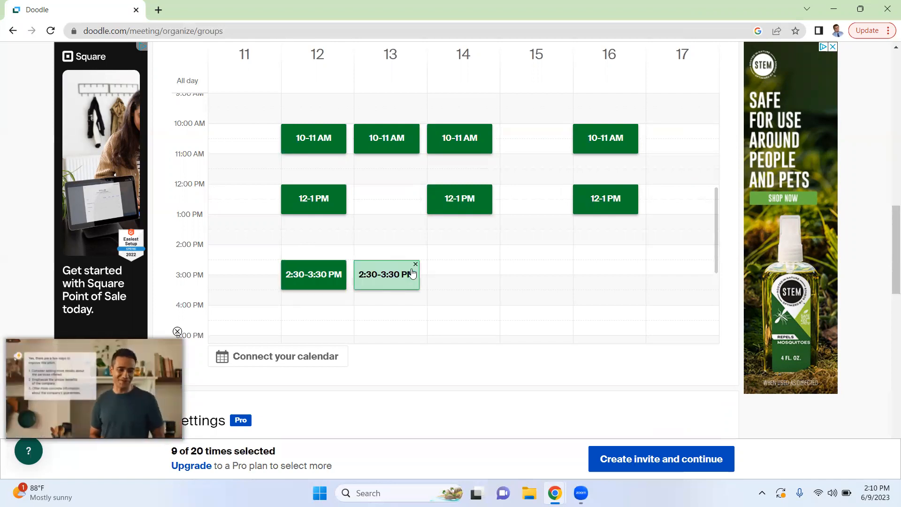
click(459, 272)
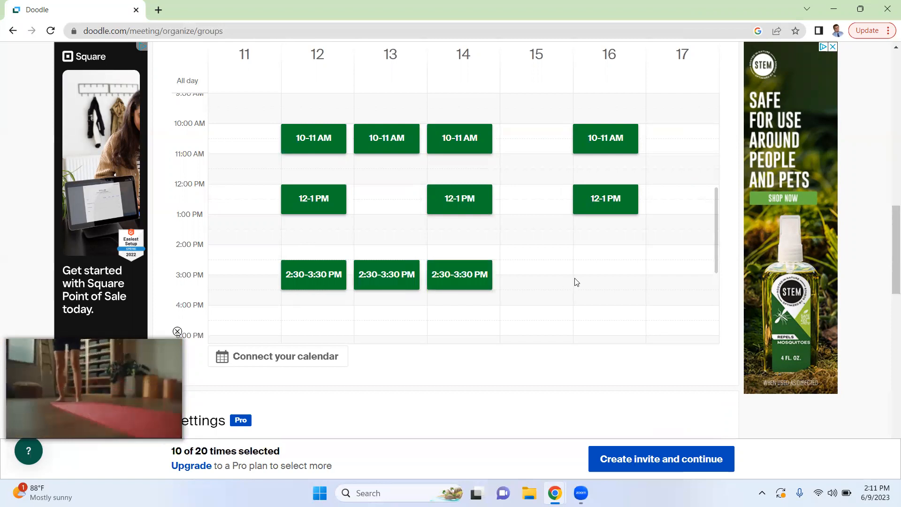
click(605, 272)
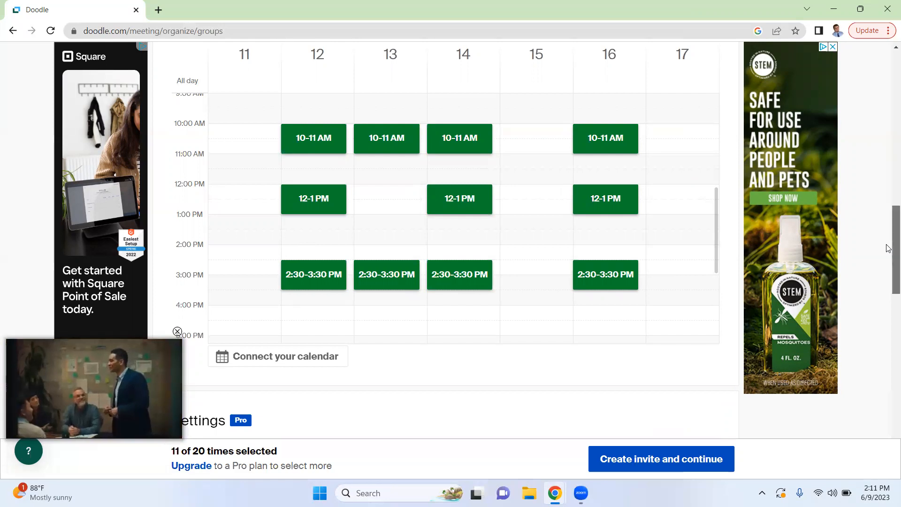
Add 7-8 PM slots on every weekday from Monday 12 to Friday 16 June
mouse_move(889, 248)
mouse_down()
mouse_move(891, 266)
mouse_move(886, 256)
mouse_up()
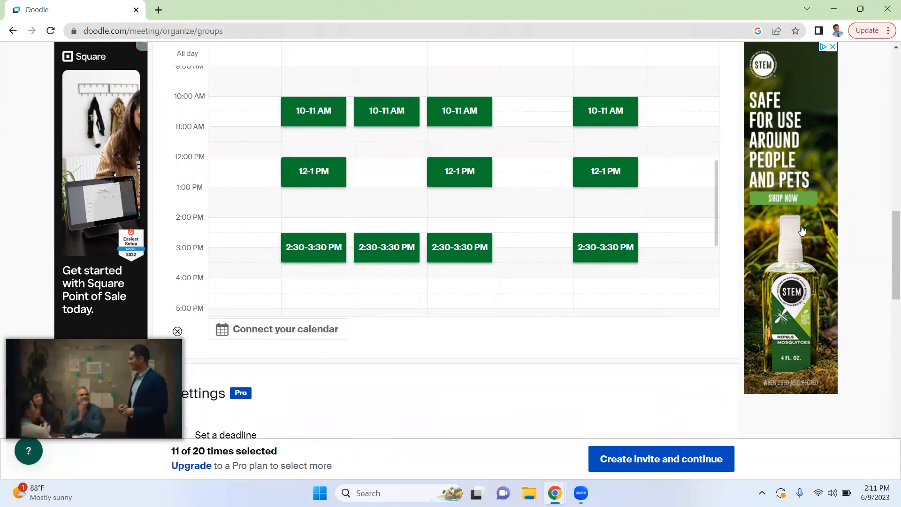
drag(716, 224, 716, 277)
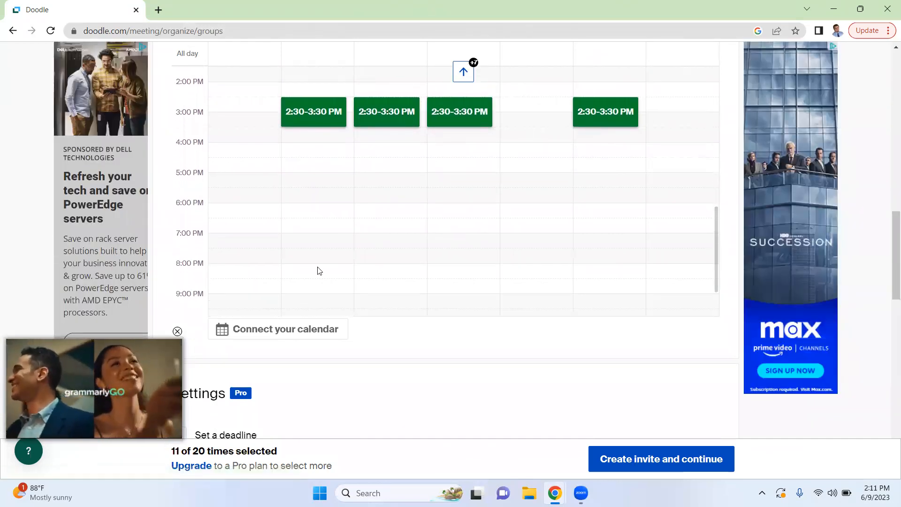
click(313, 241)
click(388, 246)
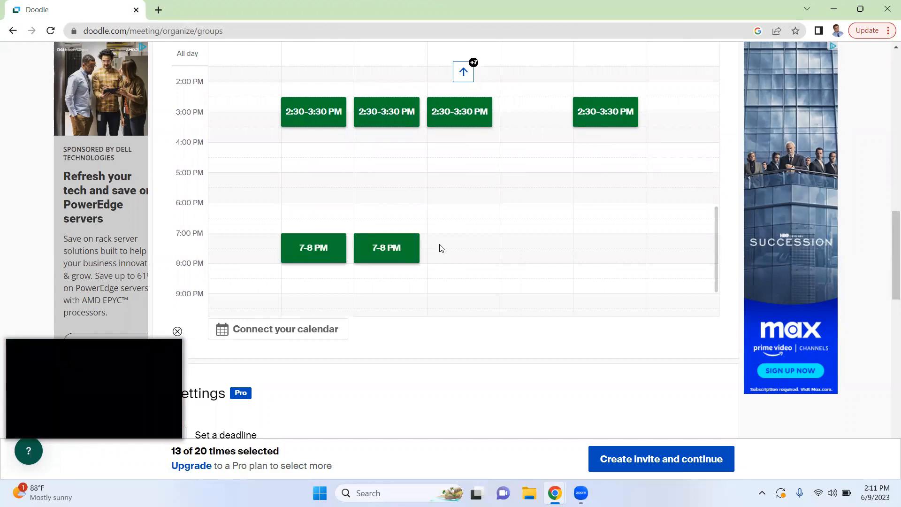
click(460, 249)
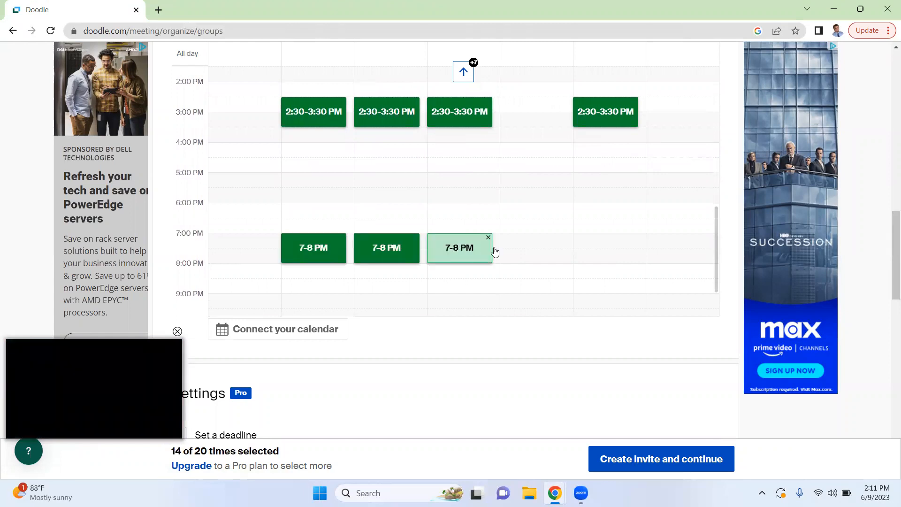
click(539, 248)
click(611, 246)
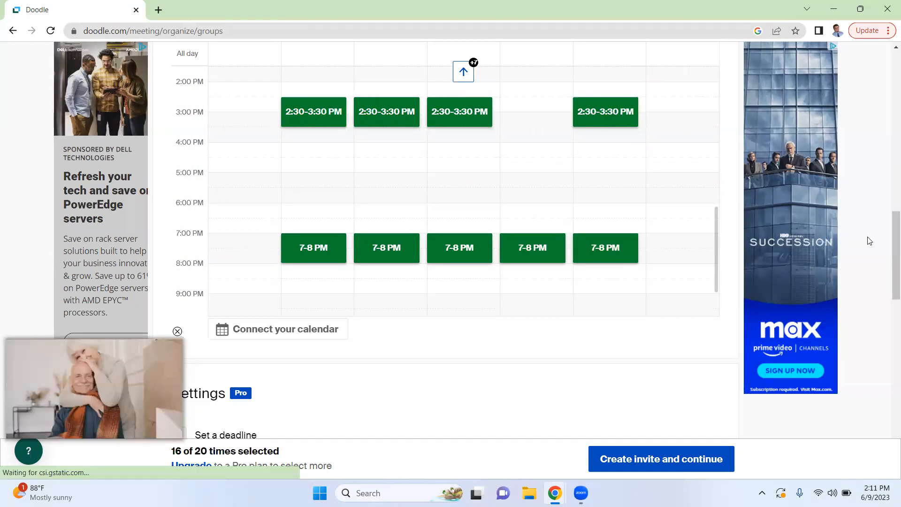
Leave the optional Pro settings off and create the poll invite
drag(889, 239, 889, 294)
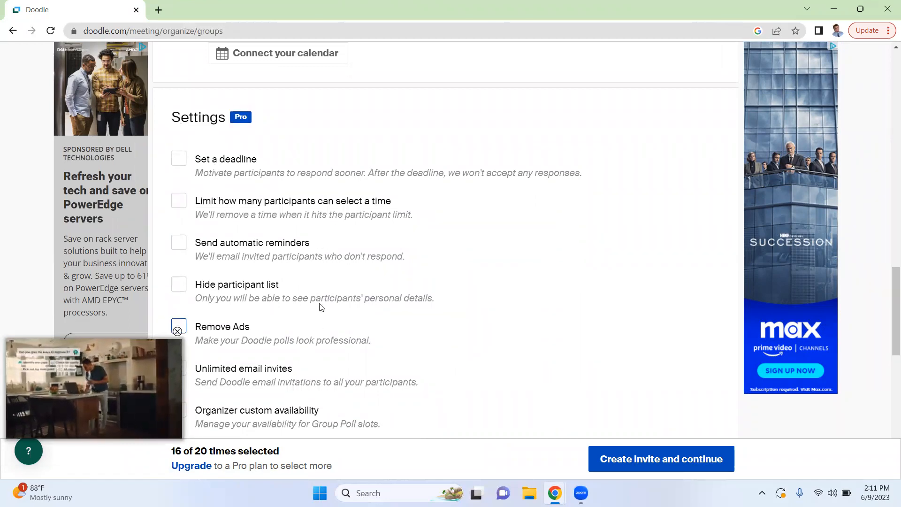
click(690, 460)
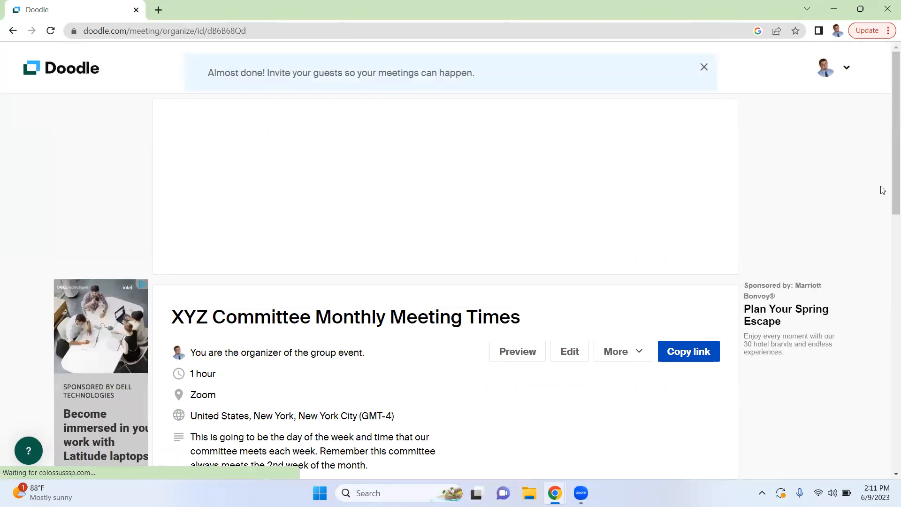
Review the created poll's details and availabilities, and copy its invitation link
scroll(888, 197, down, 2)
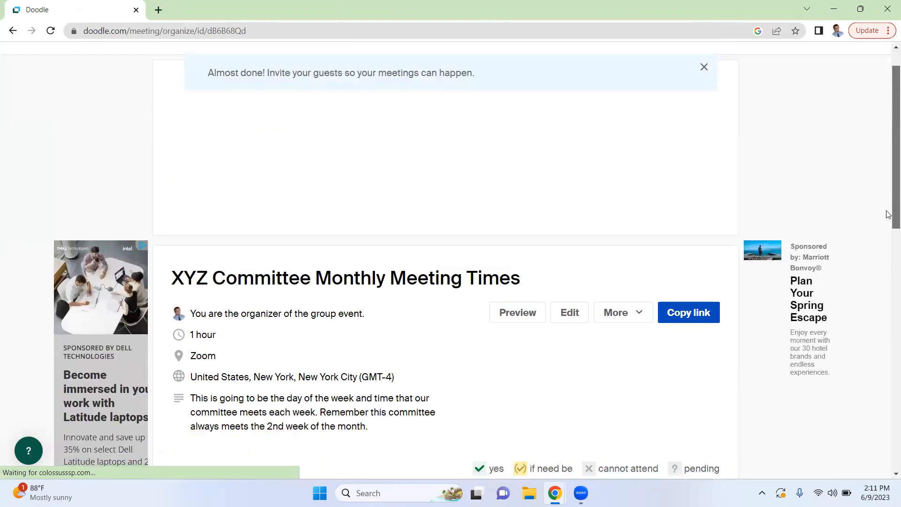
scroll(889, 220, down, 4)
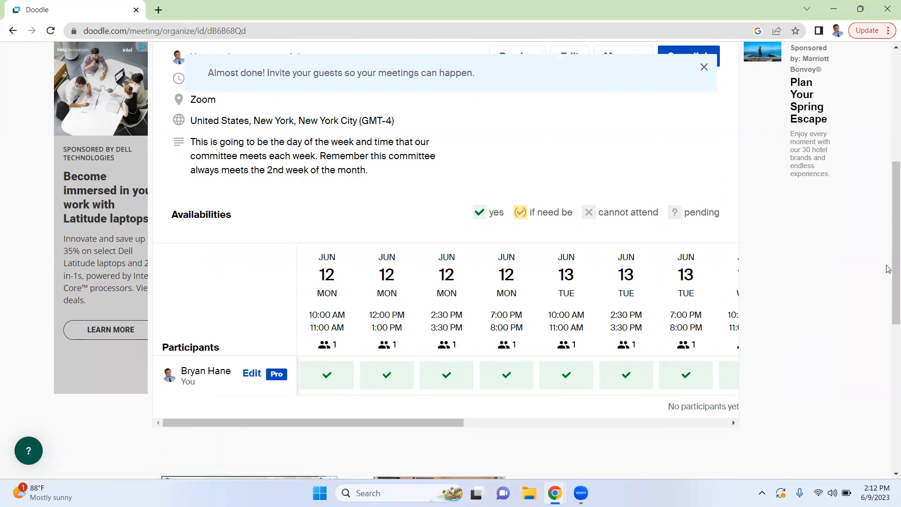
scroll(888, 269, up, 3)
click(702, 174)
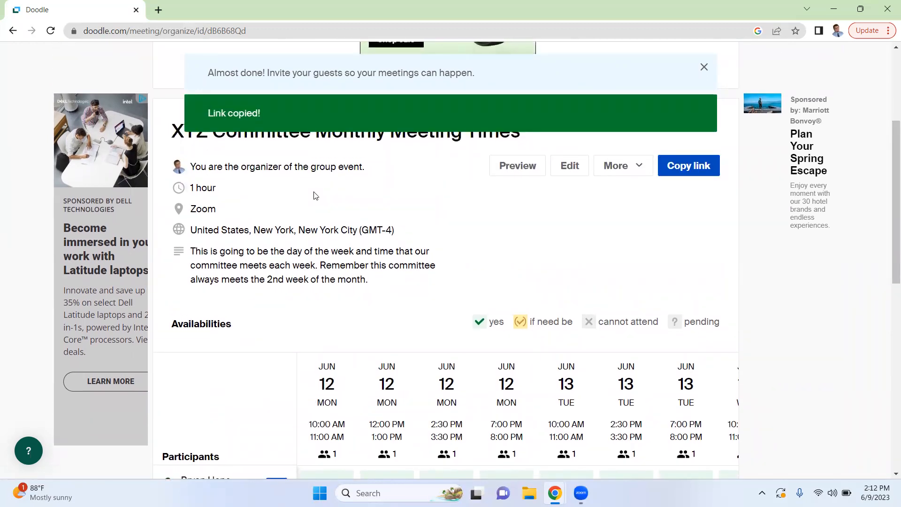